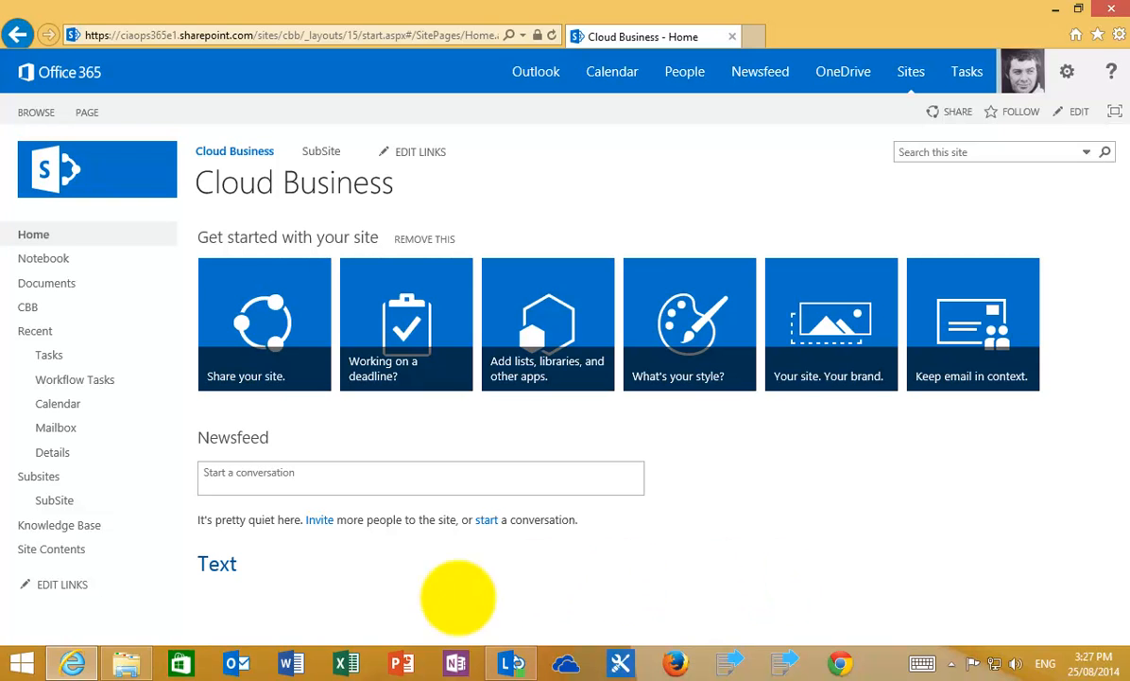
Switch to File Explorer to check the gs.wsp file in the Getting Started folder, and minimize the window again
{"action": "left_click", "coordinate": [132, 658]}
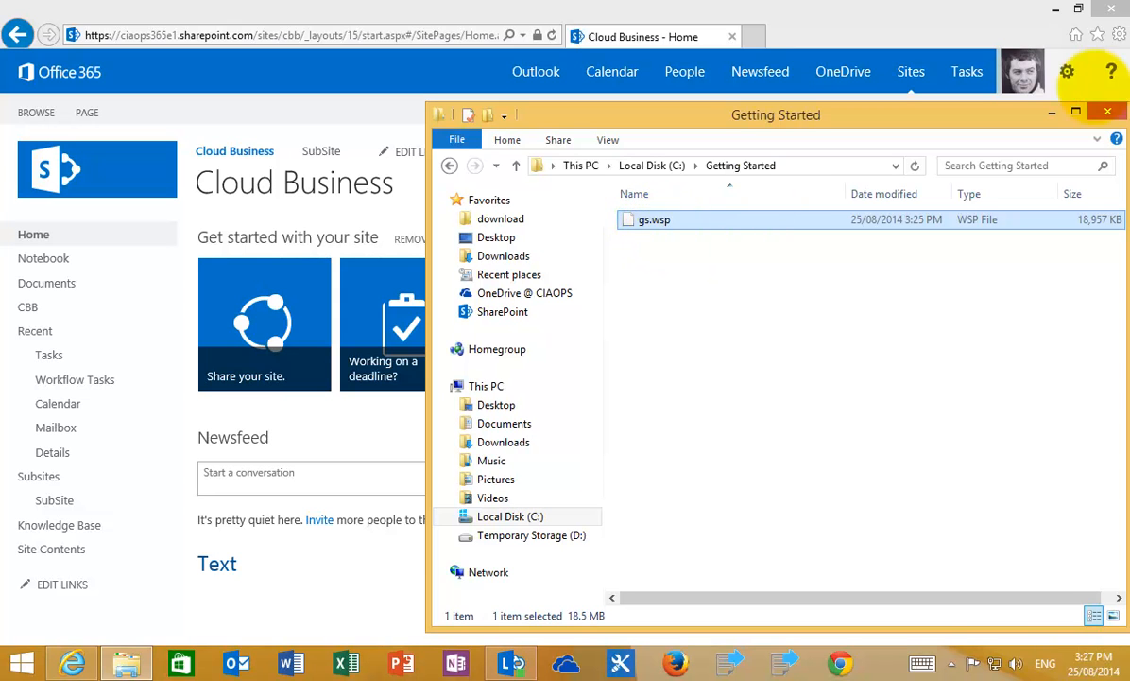
{"action": "left_click", "coordinate": [1052, 113]}
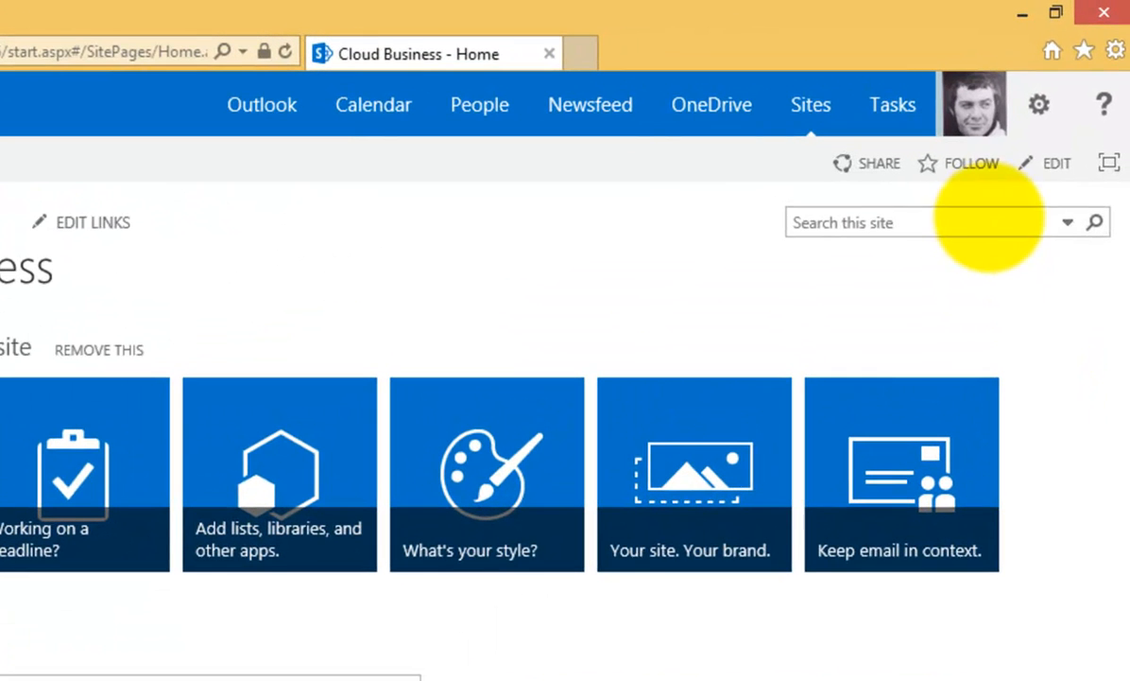
Open the Solutions gallery from the Cloud Business site's settings
{"action": "left_click", "coordinate": [1040, 104]}
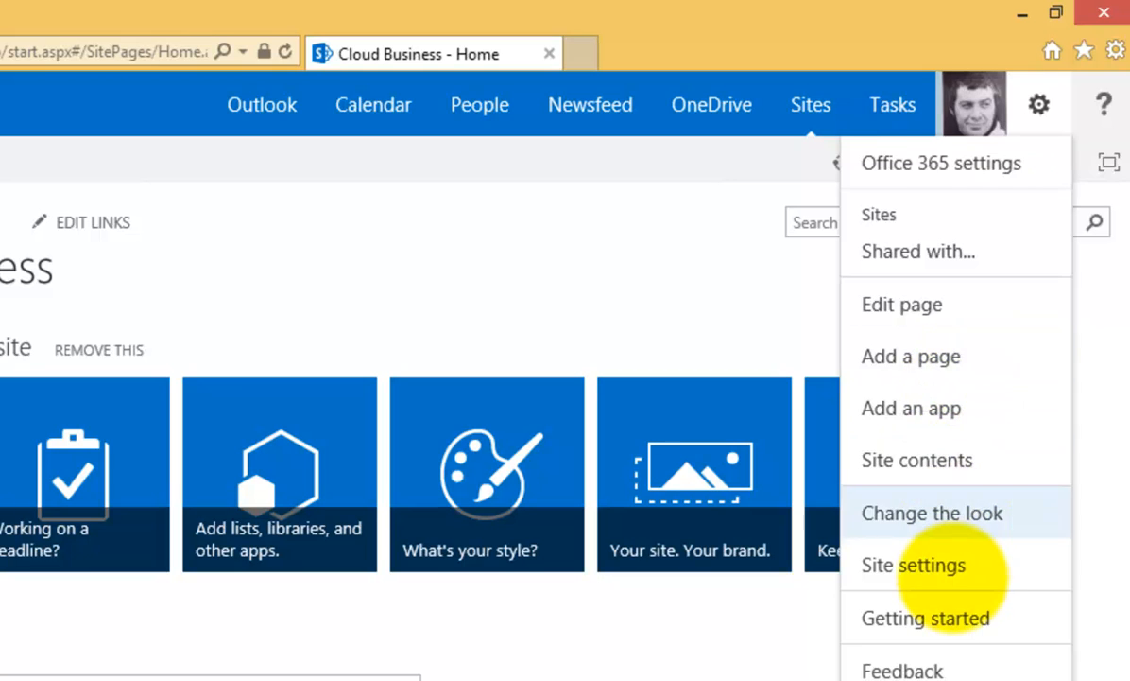
{"action": "left_click", "coordinate": [950, 571]}
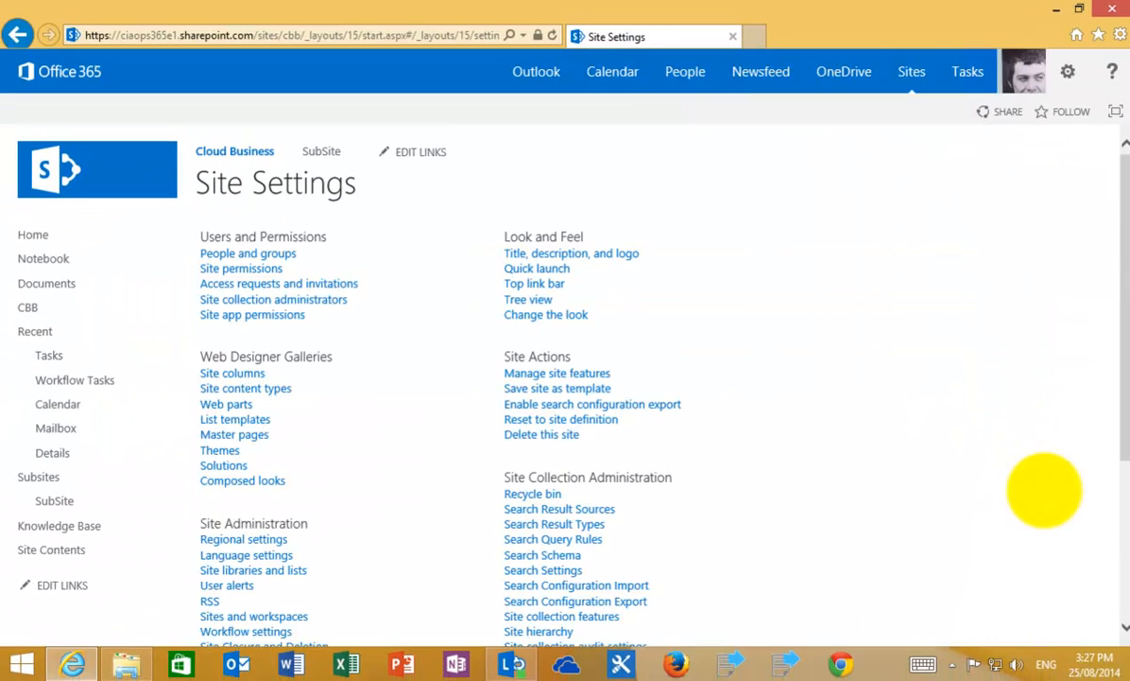
{"action": "left_click_drag", "start_coordinate": [1120, 430], "coordinate": [1102, 523]}
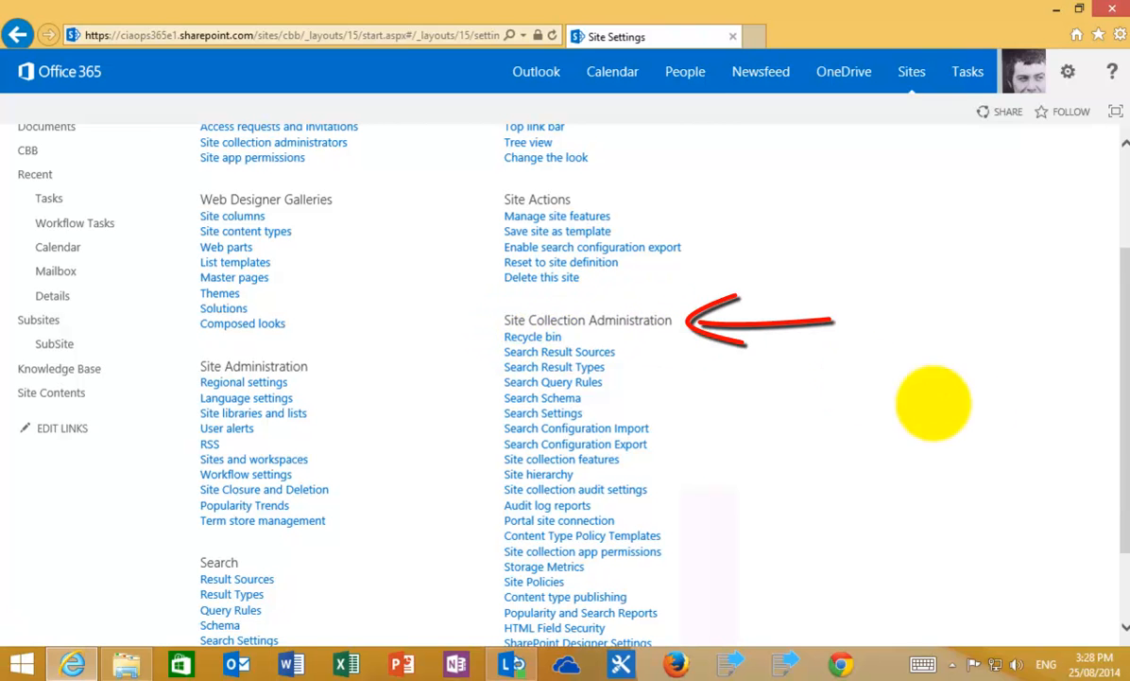
{"action": "left_click_drag", "start_coordinate": [1111, 416], "coordinate": [1111, 290]}
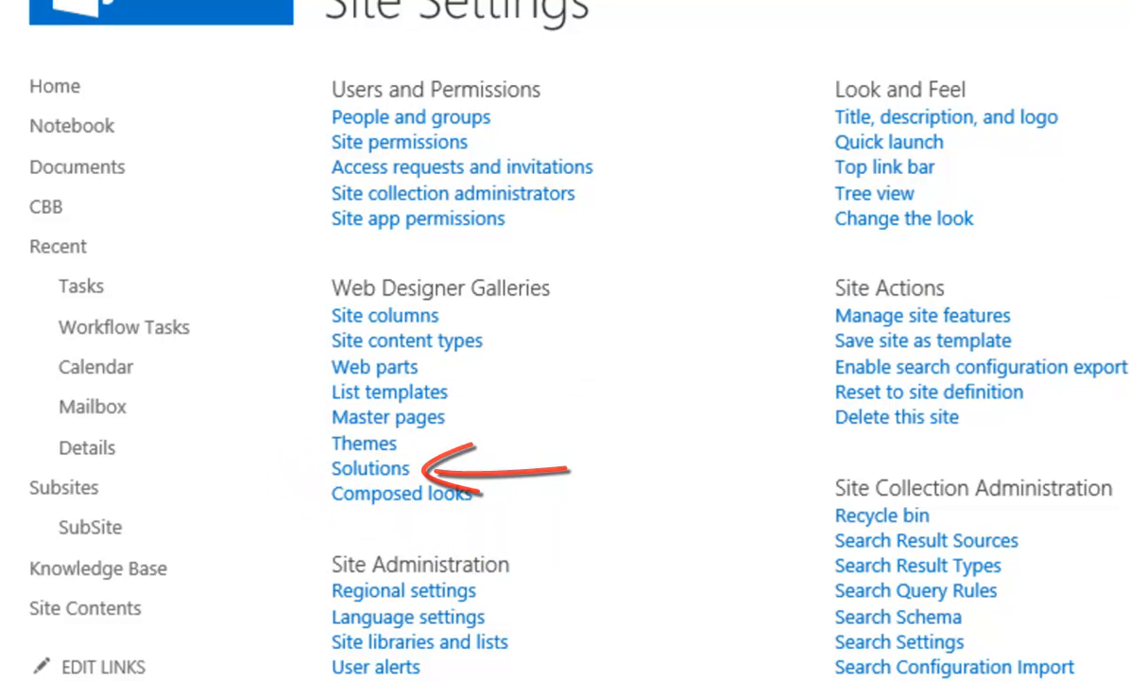
{"action": "left_click", "coordinate": [370, 469]}
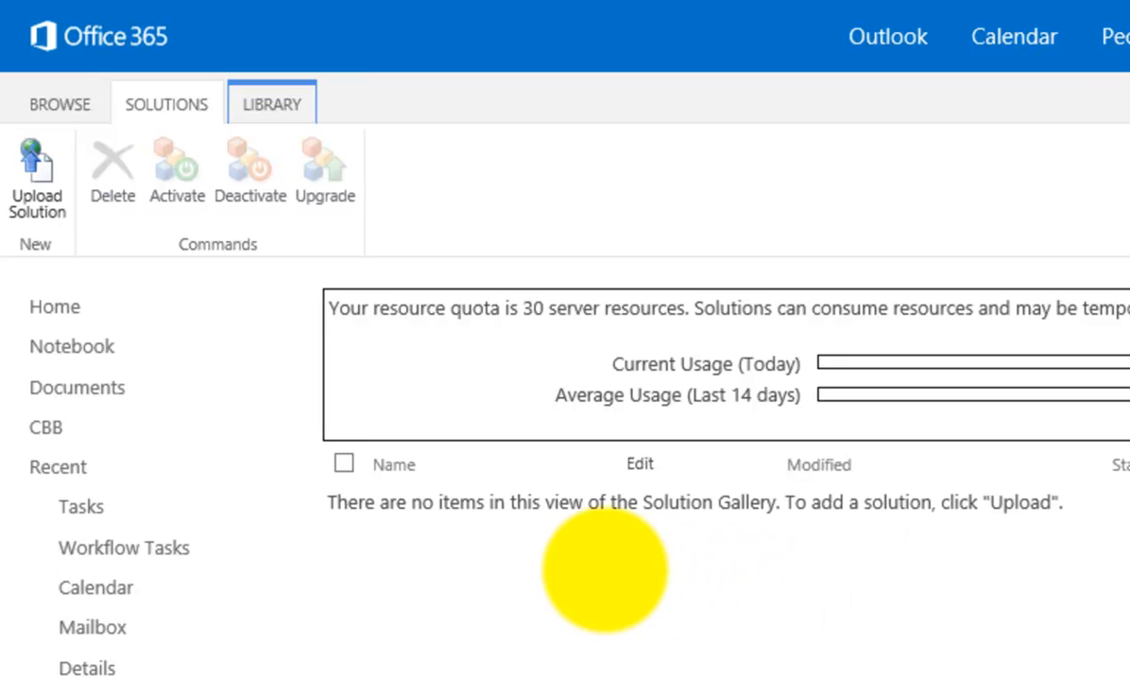
Upload gs.wsp from C:\Getting Started to the Solution Gallery and activate the solution
{"action": "left_click", "coordinate": [38, 179]}
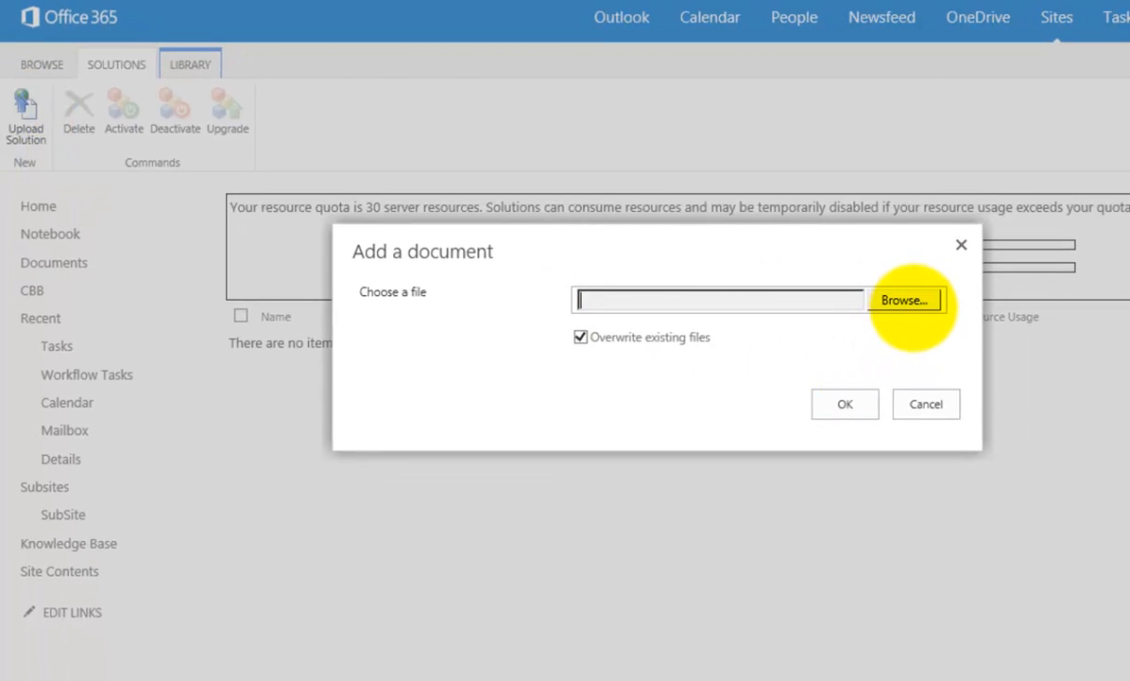
{"action": "left_click", "coordinate": [905, 299]}
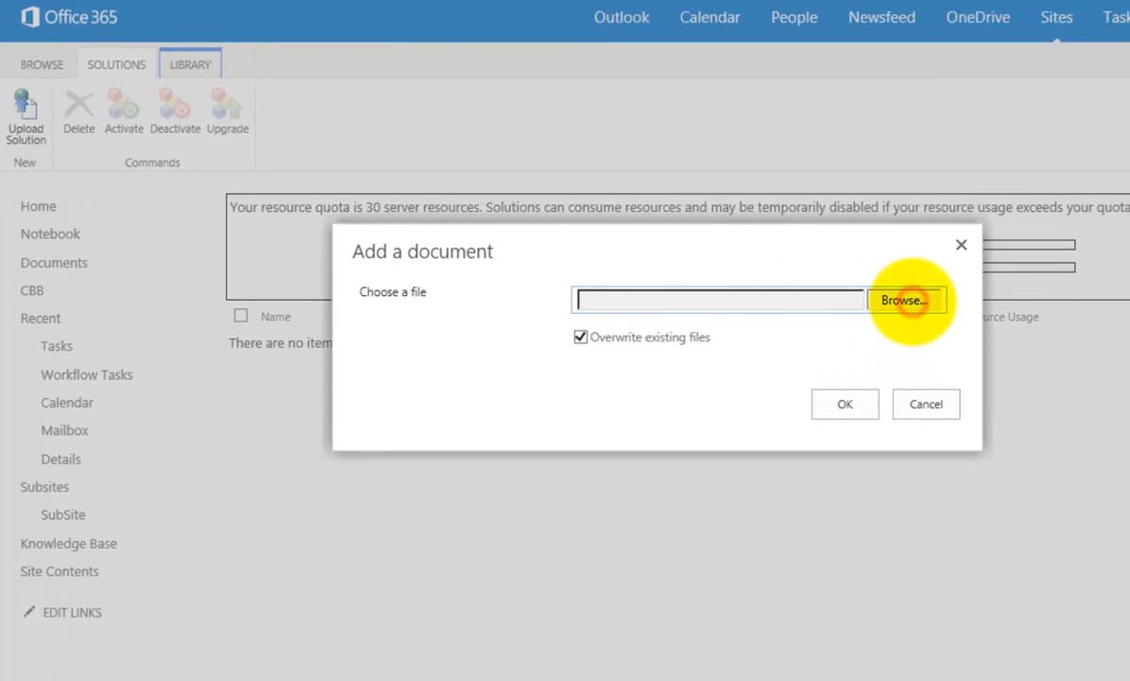
{"action": "left_click", "coordinate": [99, 301]}
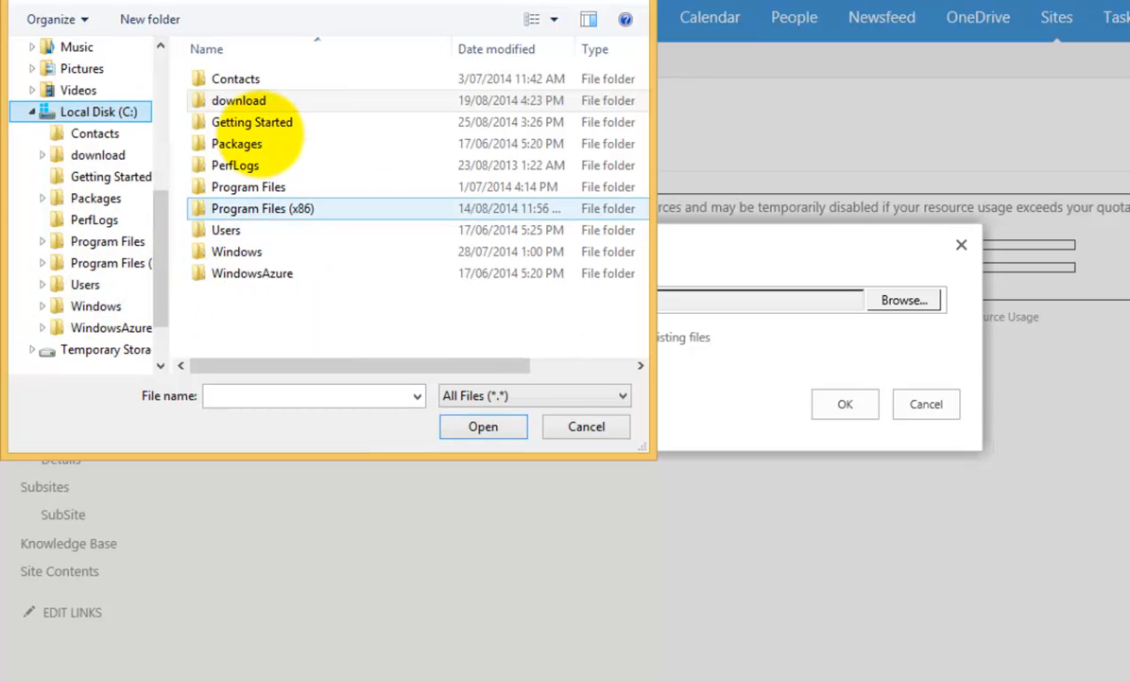
{"action": "double_click", "coordinate": [260, 121]}
{"action": "left_click", "coordinate": [232, 80]}
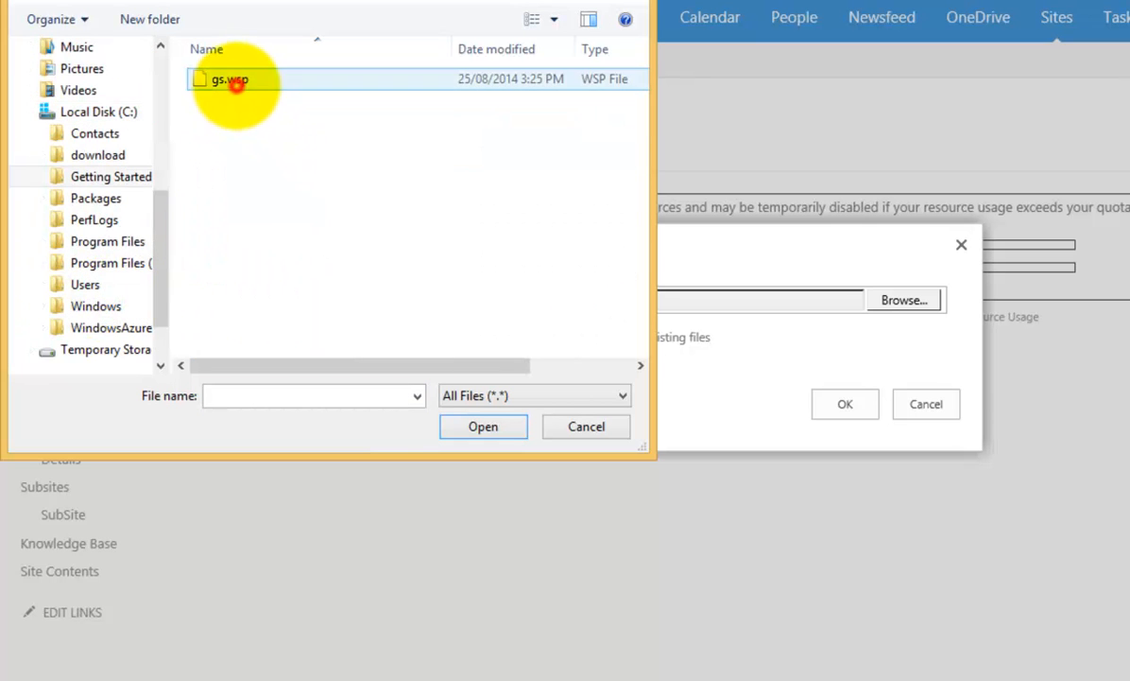
{"action": "left_click", "coordinate": [483, 427]}
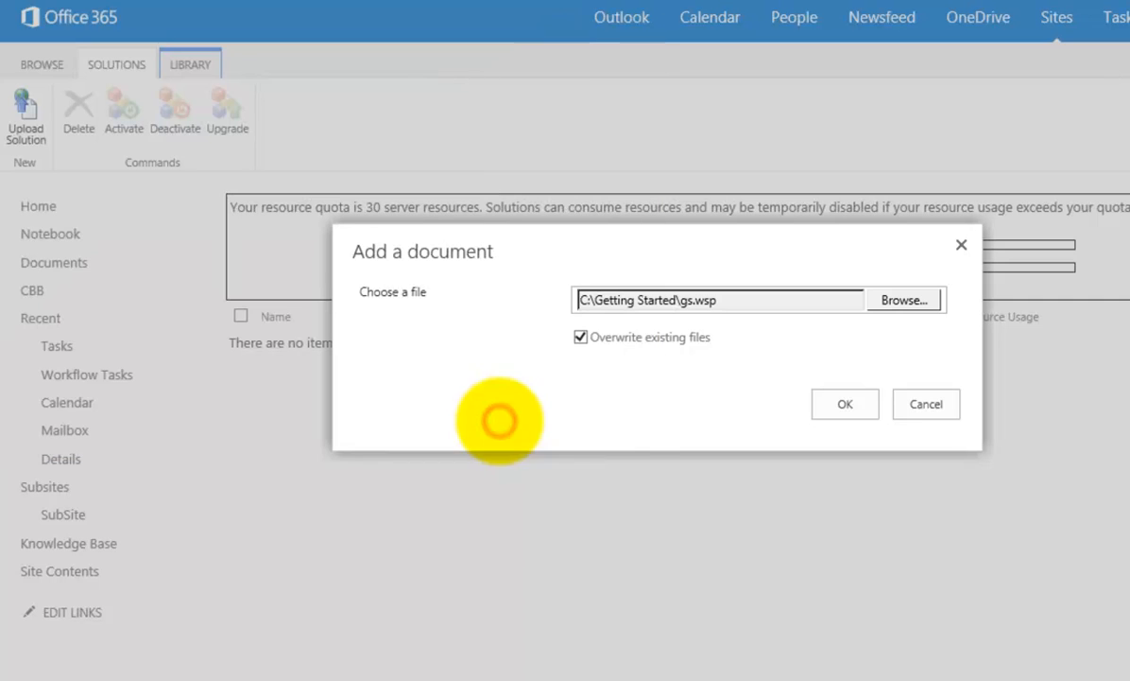
{"action": "left_click", "coordinate": [856, 405]}
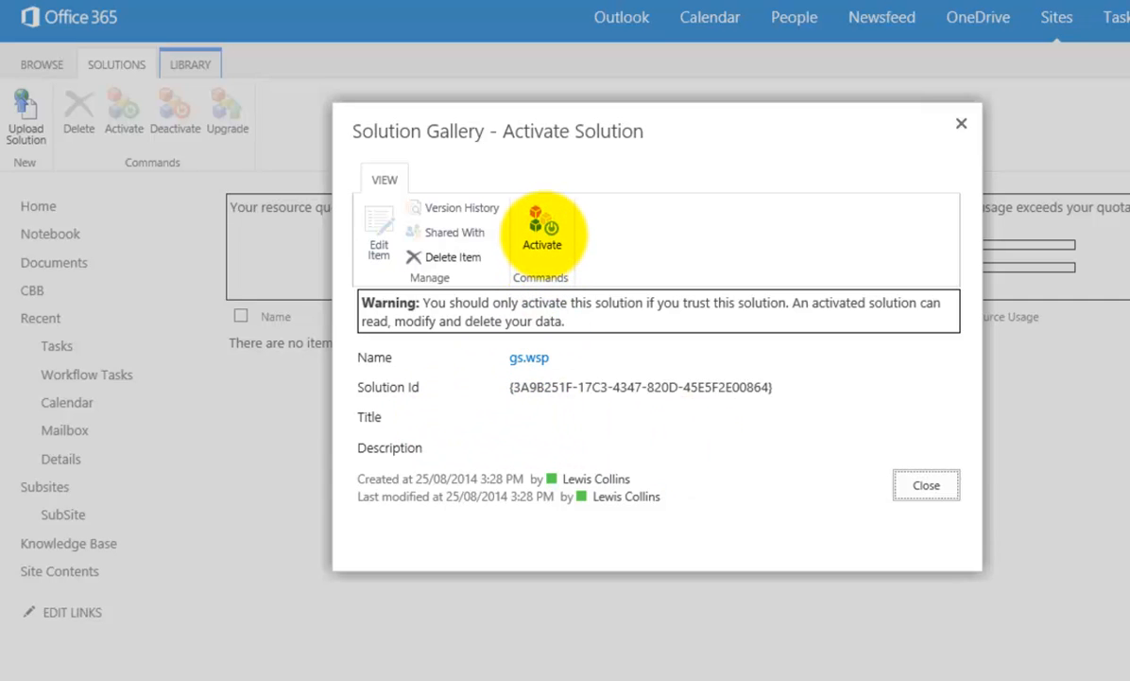
{"action": "left_click", "coordinate": [545, 233]}
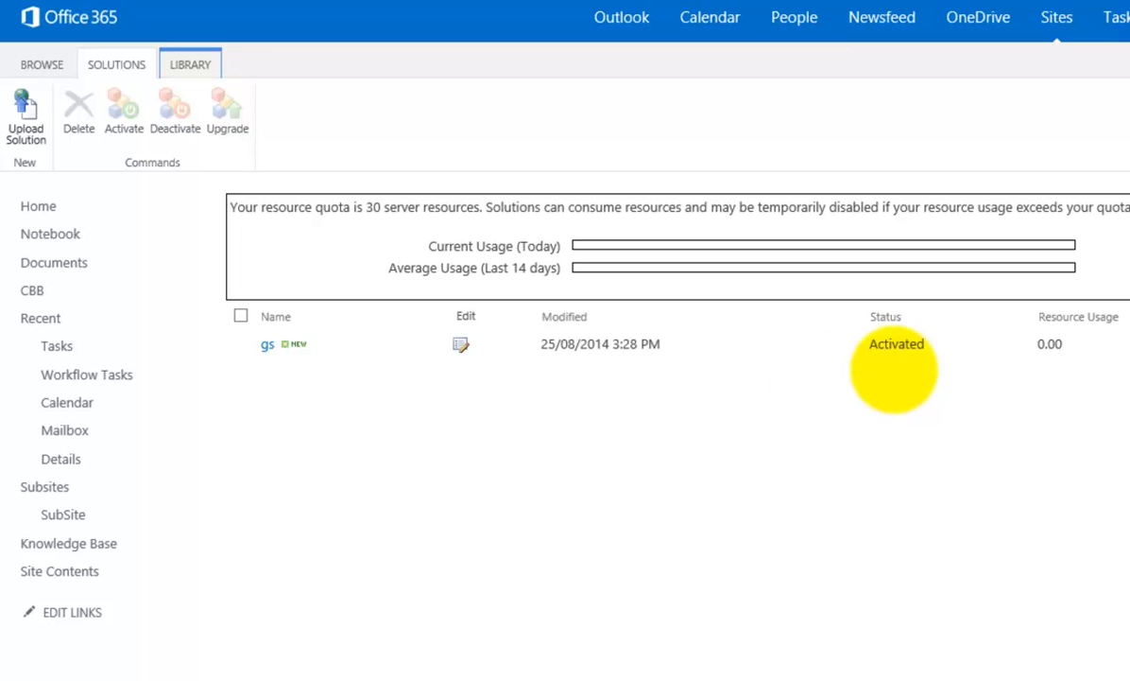
Start a new subsite from the site contents, titled Getting Started with SharePoint Online, with the URL name gs
{"action": "left_click", "coordinate": [42, 202]}
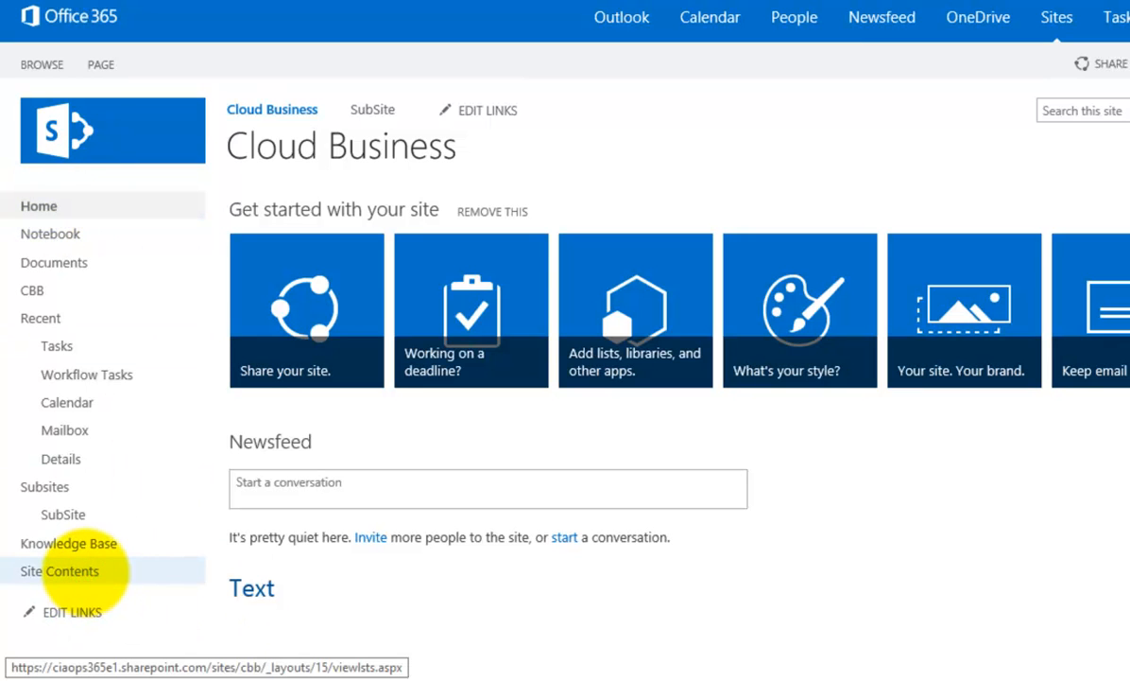
{"action": "left_click", "coordinate": [66, 571]}
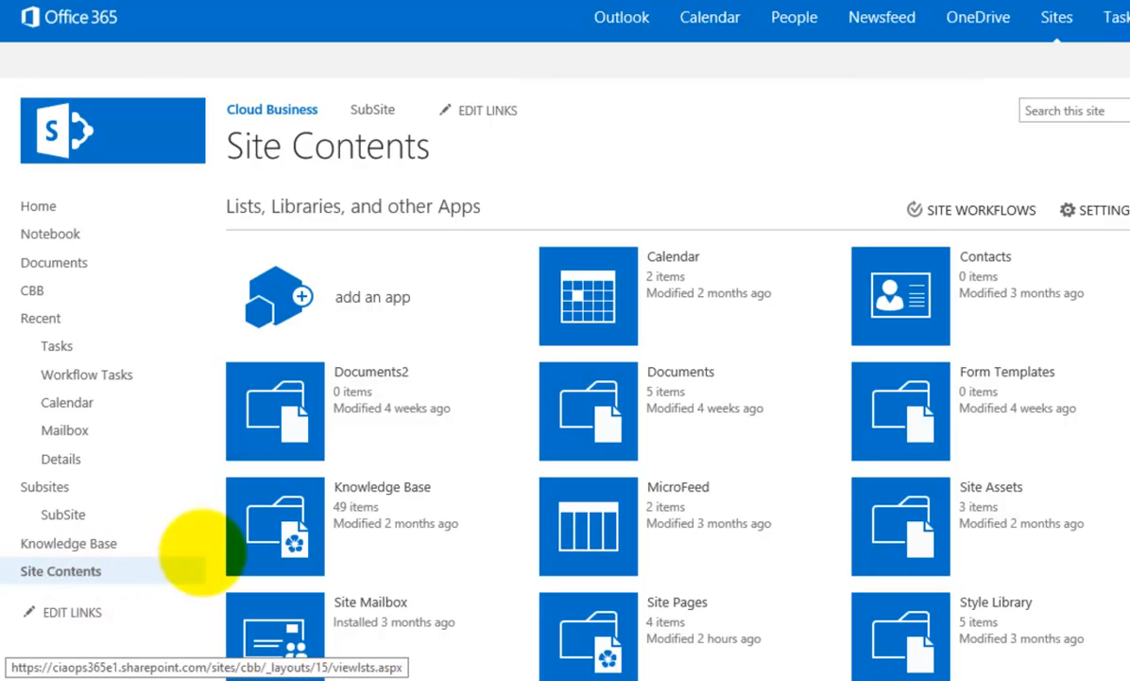
{"action": "scroll", "coordinate": [676, 378], "scroll_direction": "down", "scroll_amount": 4}
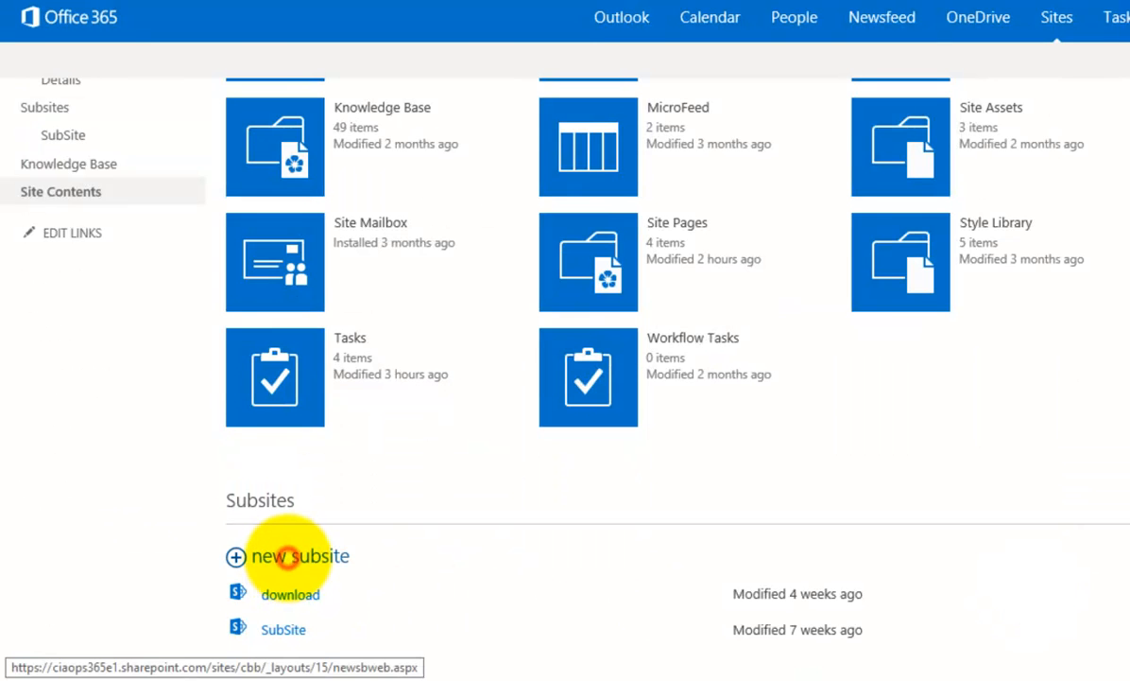
{"action": "left_click", "coordinate": [287, 556]}
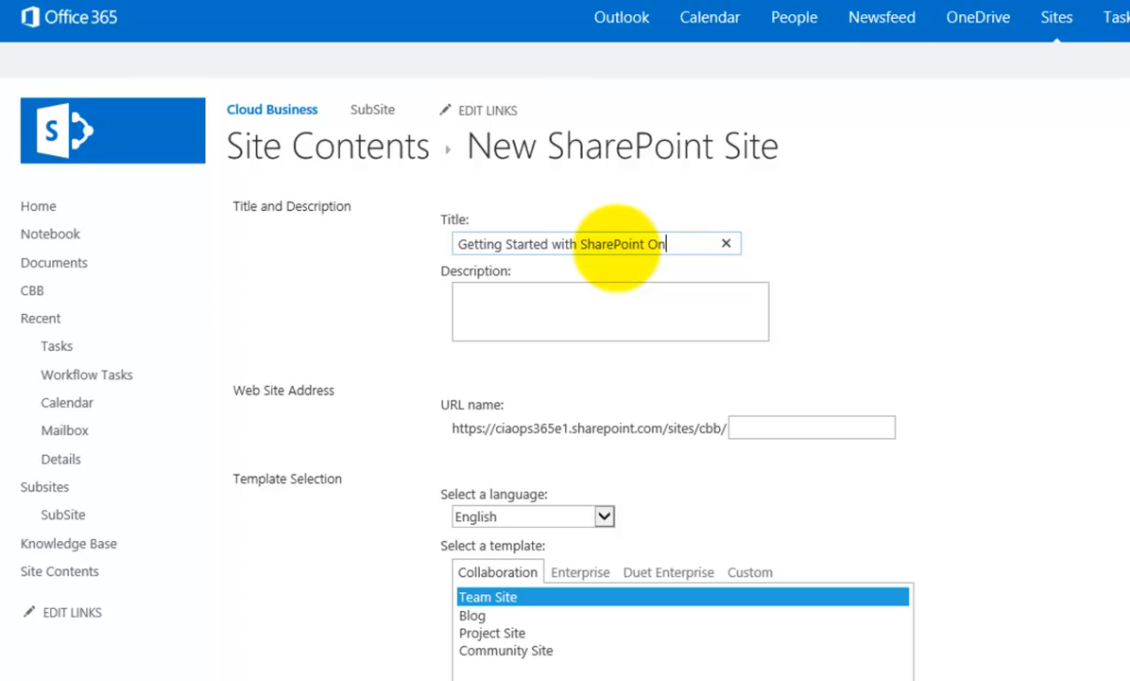
{"action": "left_click", "coordinate": [761, 430]}
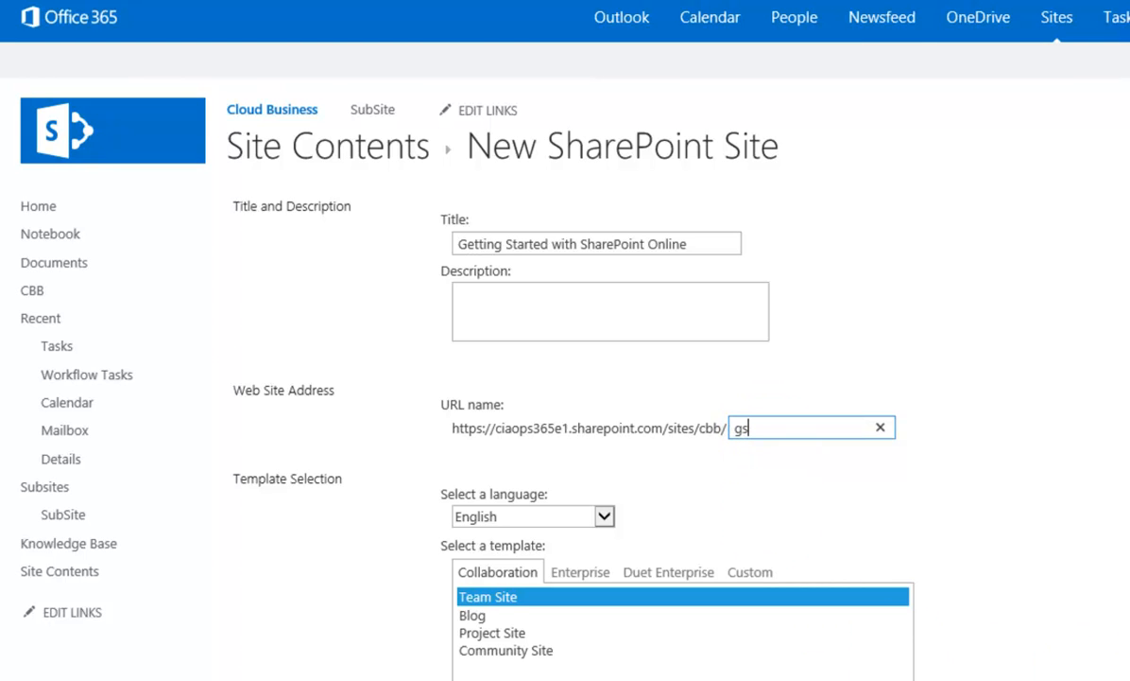
Select the custom template Getting Started with SharePoint Online and create the subsite with the default permission and navigation options
{"action": "scroll", "coordinate": [566, 378], "scroll_direction": "down", "scroll_amount": 3}
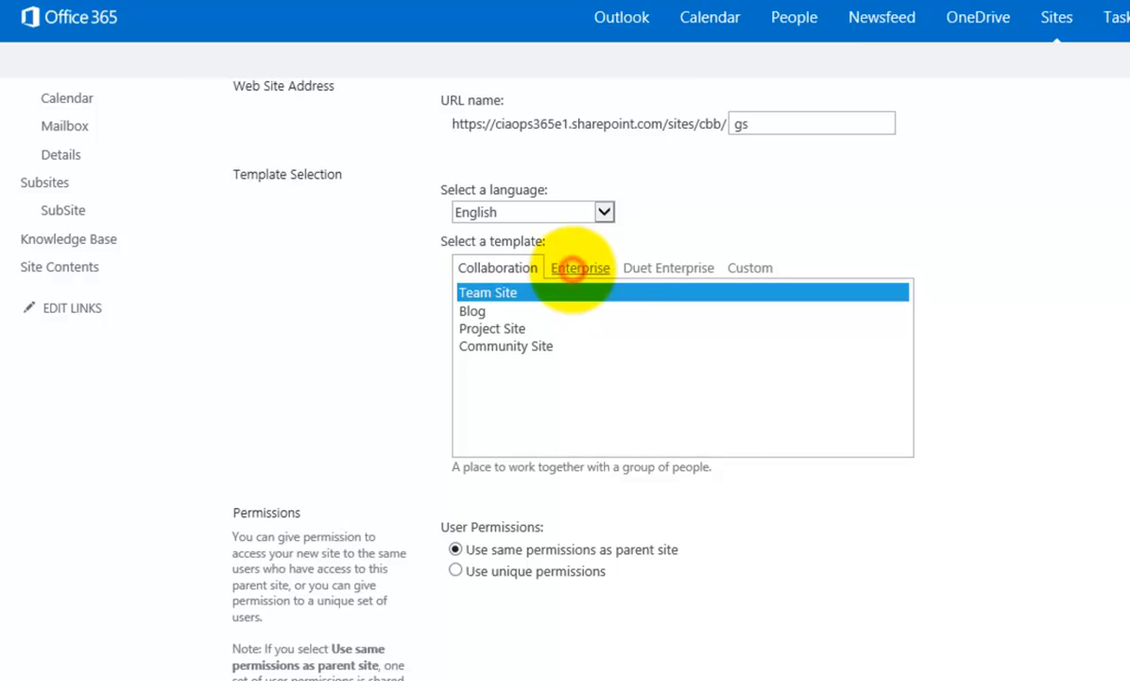
{"action": "left_click", "coordinate": [608, 269]}
{"action": "left_click", "coordinate": [641, 269]}
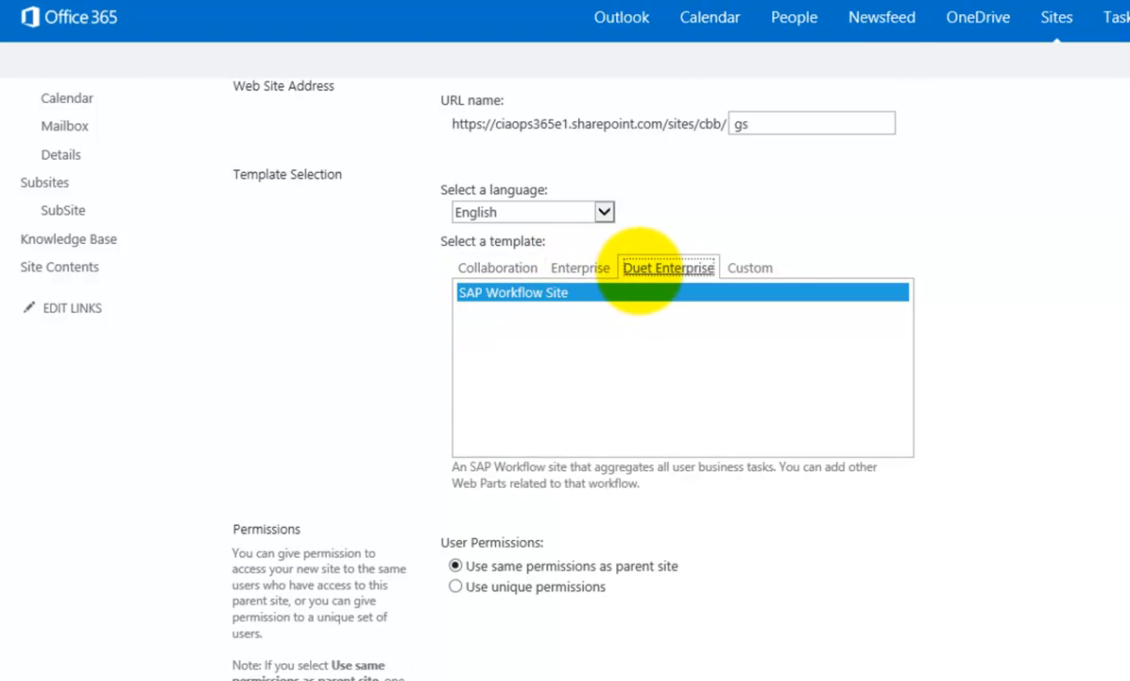
{"action": "left_click", "coordinate": [752, 269]}
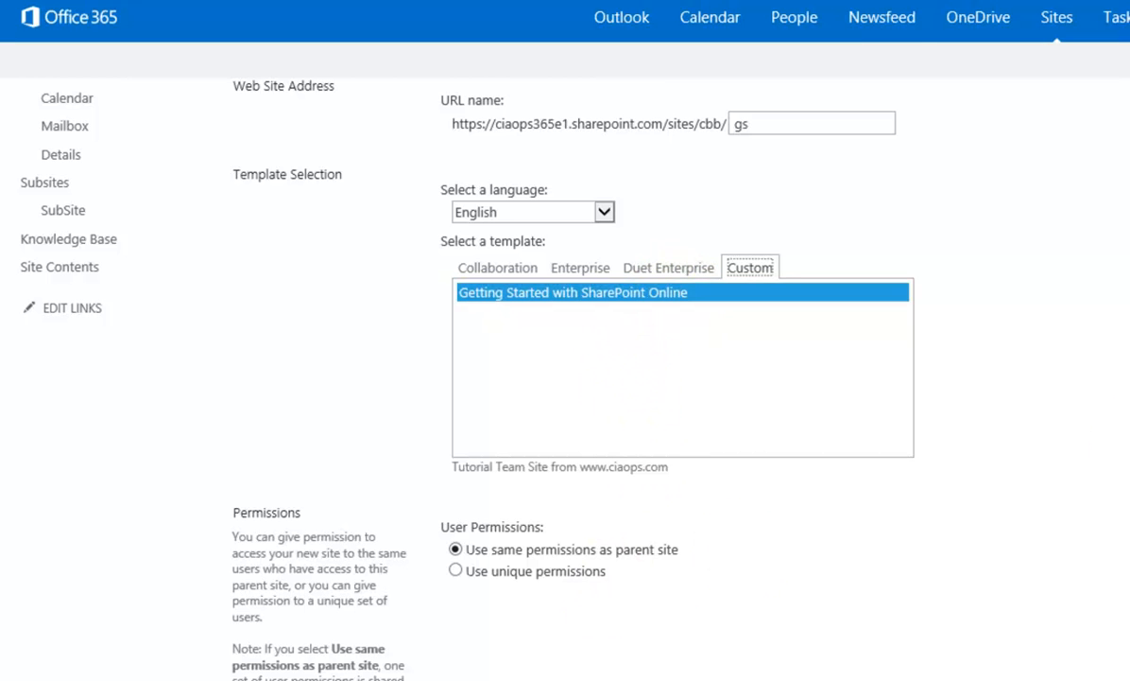
{"action": "scroll", "coordinate": [1055, 497], "scroll_direction": "down", "scroll_amount": 3}
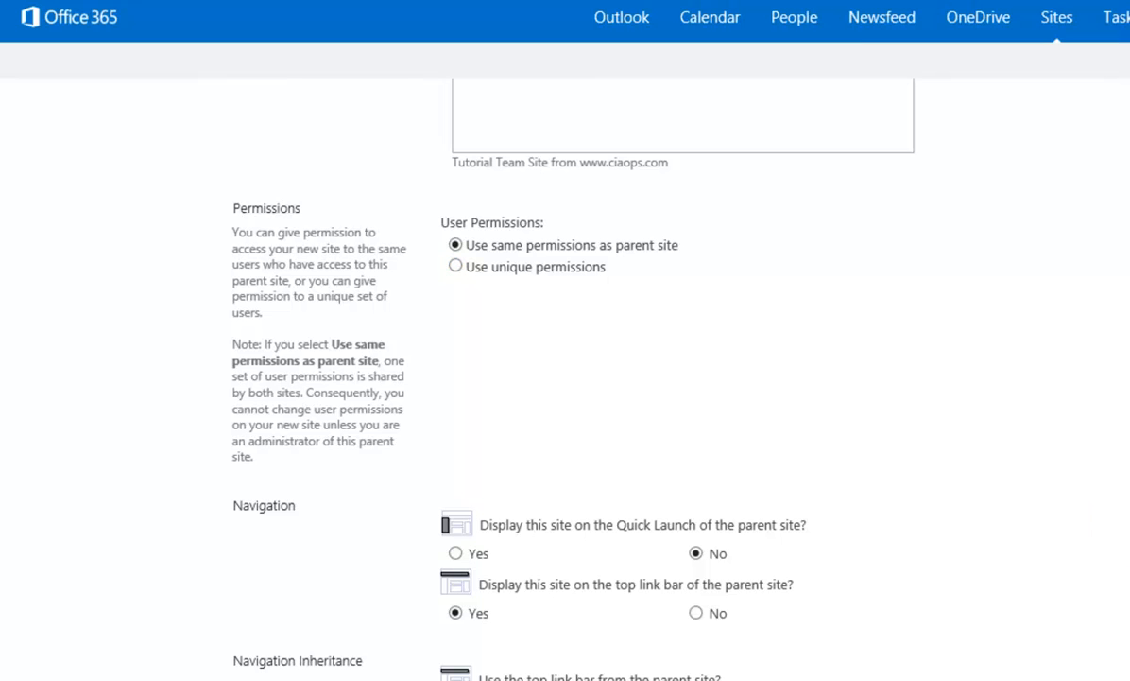
{"action": "scroll", "coordinate": [566, 378], "scroll_direction": "down", "scroll_amount": 1}
{"action": "scroll", "coordinate": [565, 378], "scroll_direction": "down", "scroll_amount": 2}
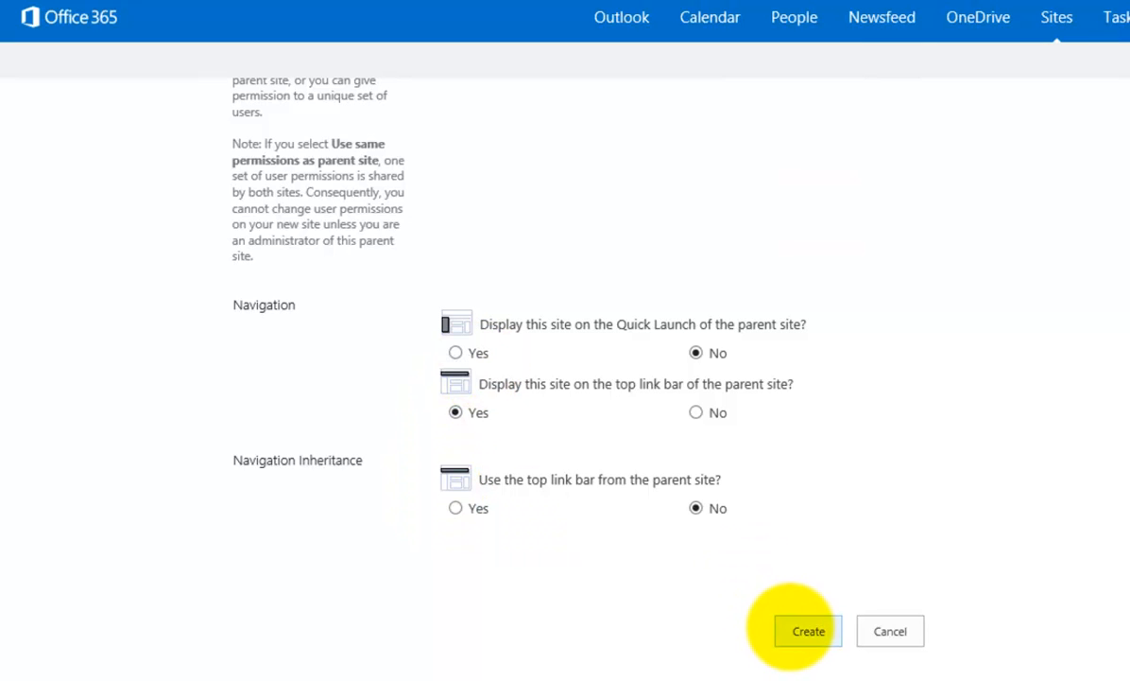
{"action": "left_click", "coordinate": [794, 630]}
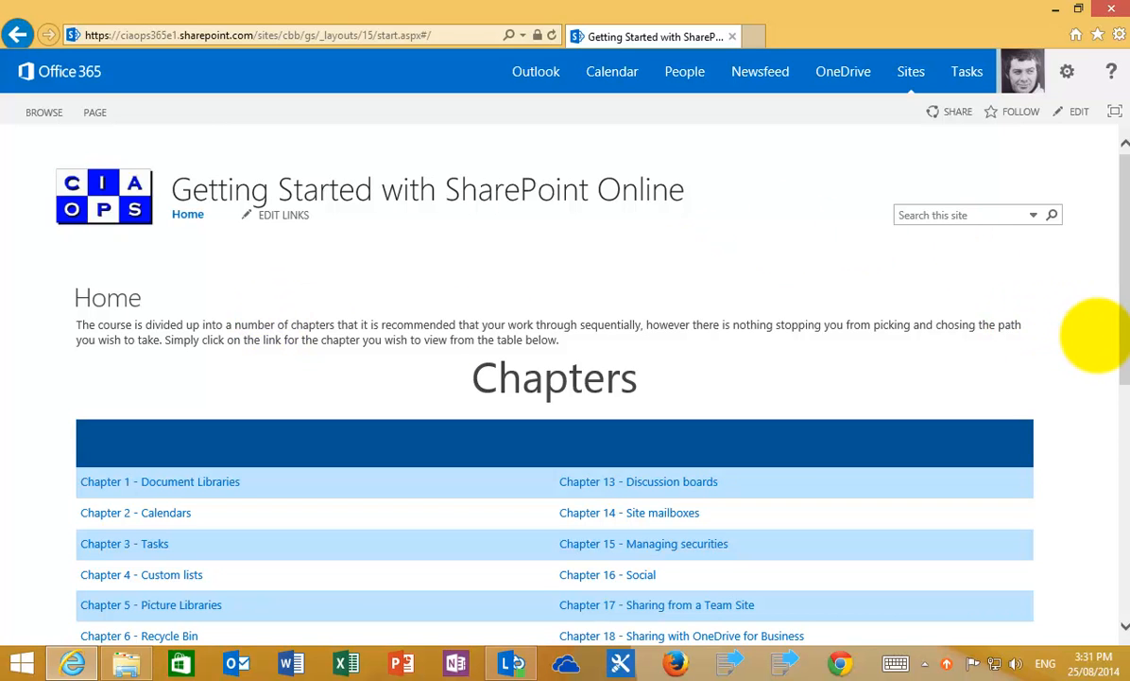
Look through the Chapter 3 - Tasks page of the new subsite and return to its home page
{"action": "left_click_drag", "start_coordinate": [1124, 371], "coordinate": [1084, 392]}
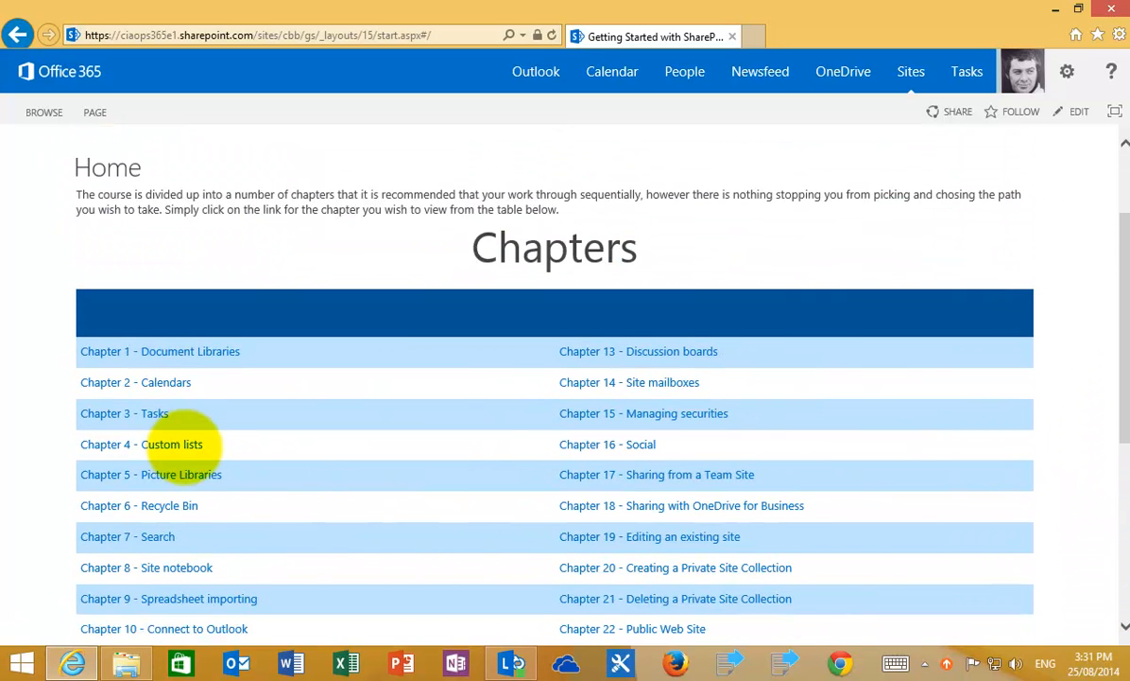
{"action": "left_click", "coordinate": [156, 413]}
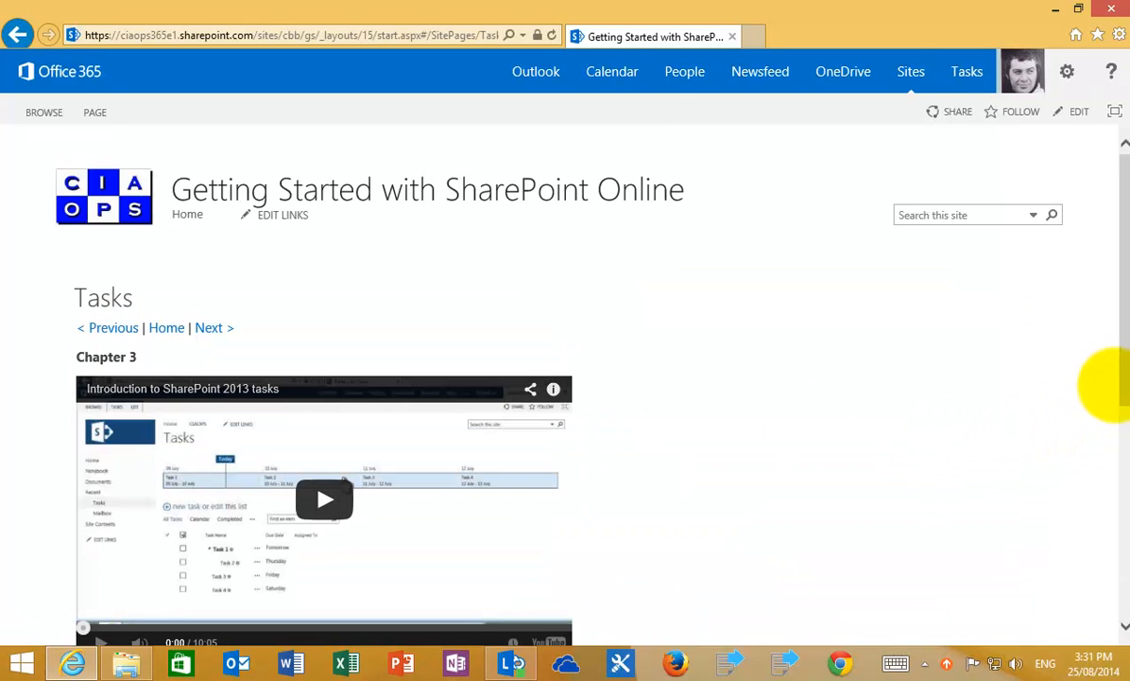
{"action": "left_click_drag", "start_coordinate": [1115, 380], "coordinate": [1103, 517]}
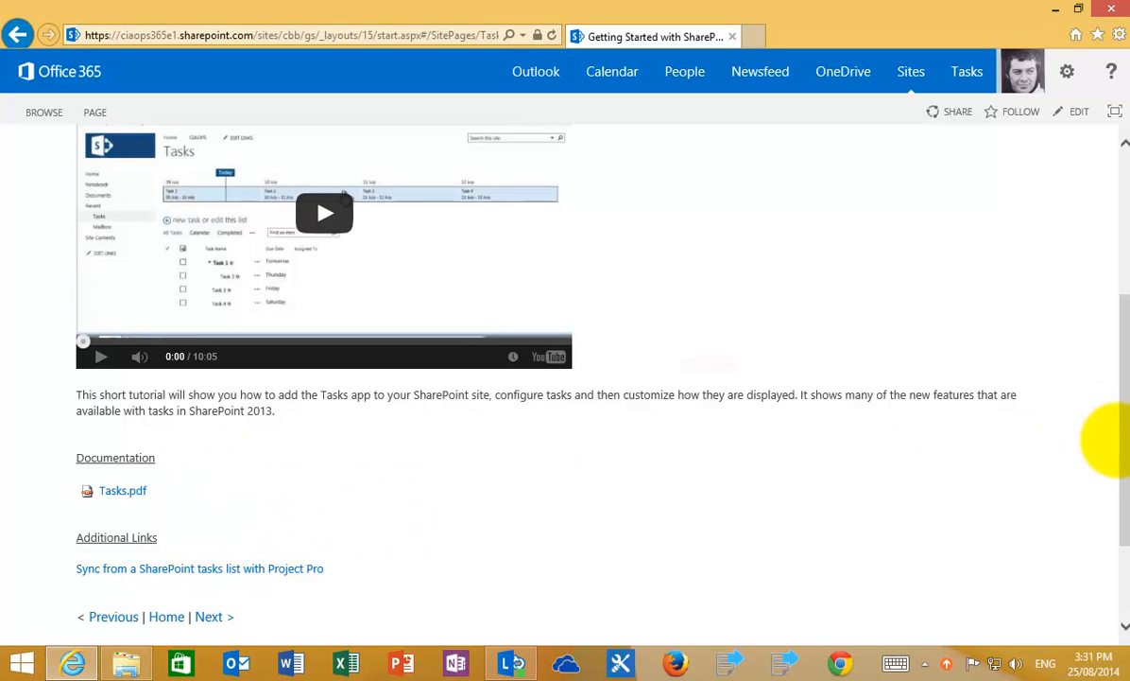
{"action": "left_click_drag", "start_coordinate": [1111, 444], "coordinate": [1110, 290]}
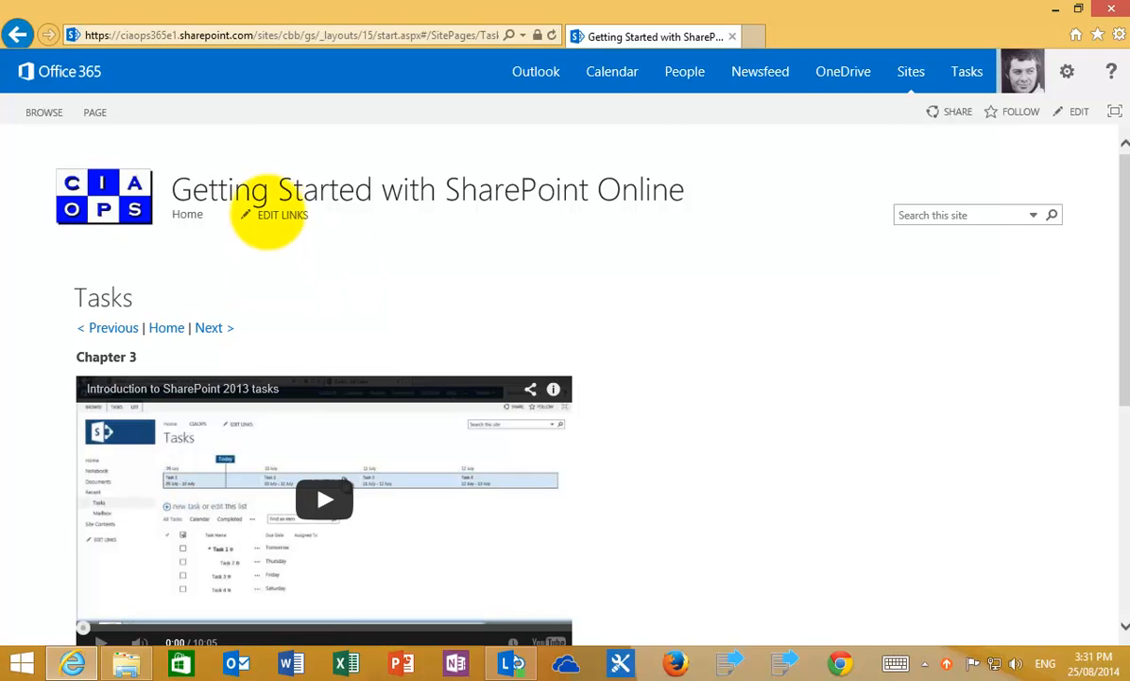
{"action": "left_click", "coordinate": [173, 214]}
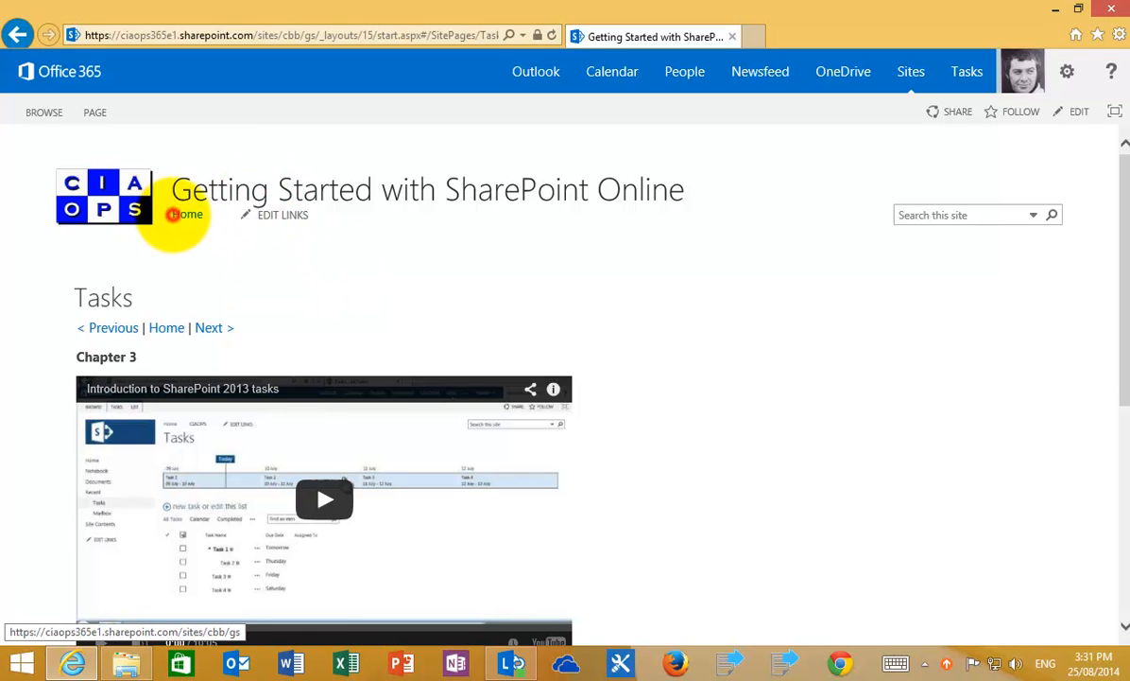